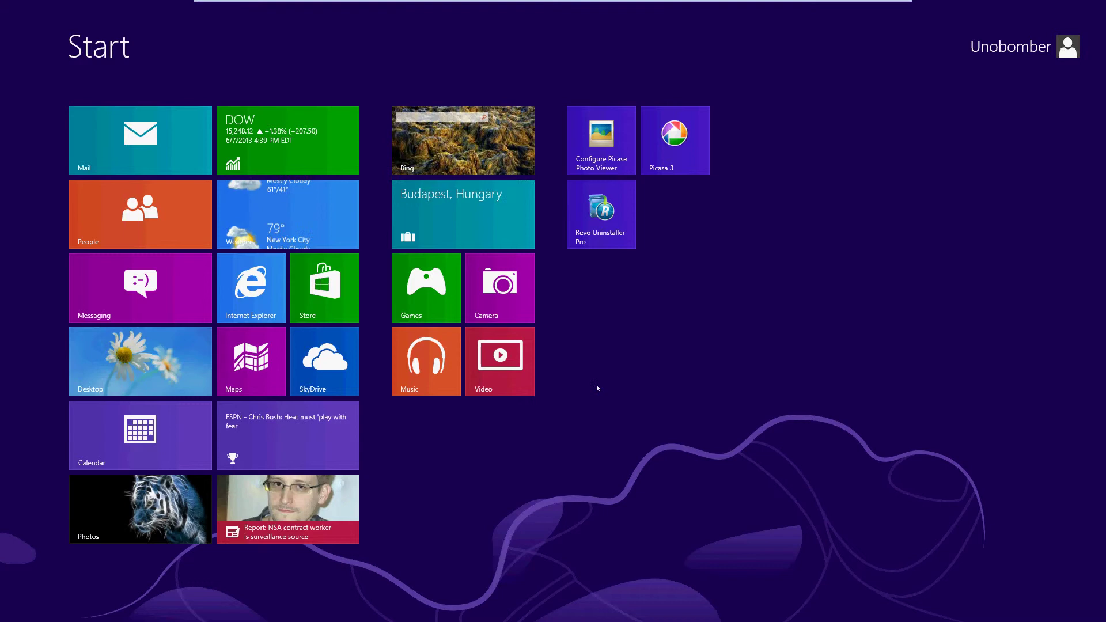
- Launch SkyDrive from its Start screen tile
click(337, 364)
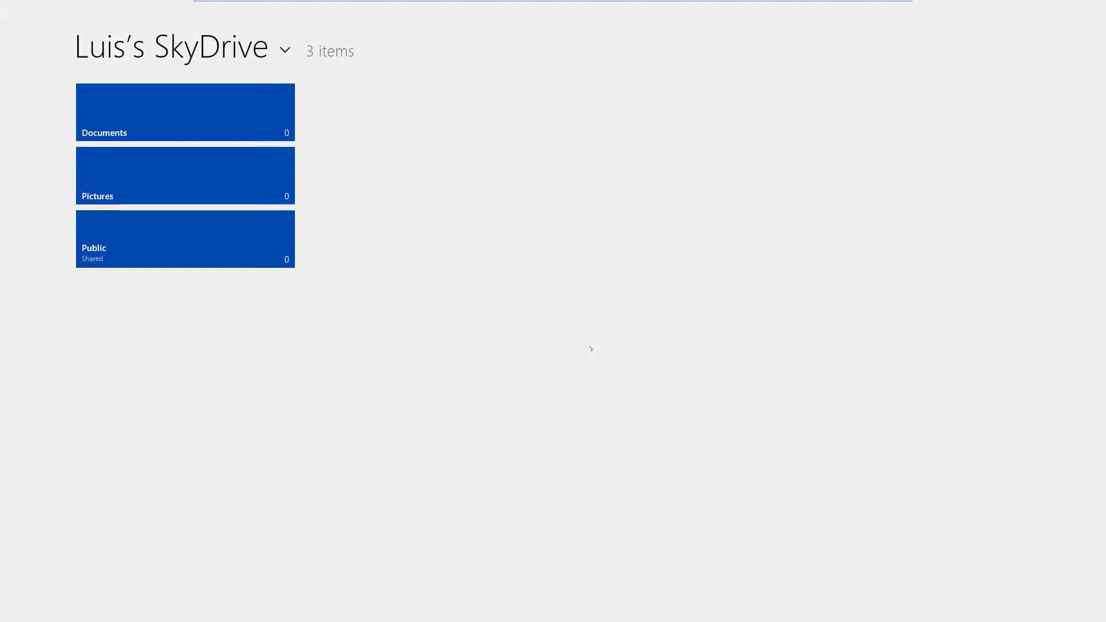
- Open SkyDrive's upload file picker from the app bar
right_click(637, 254)
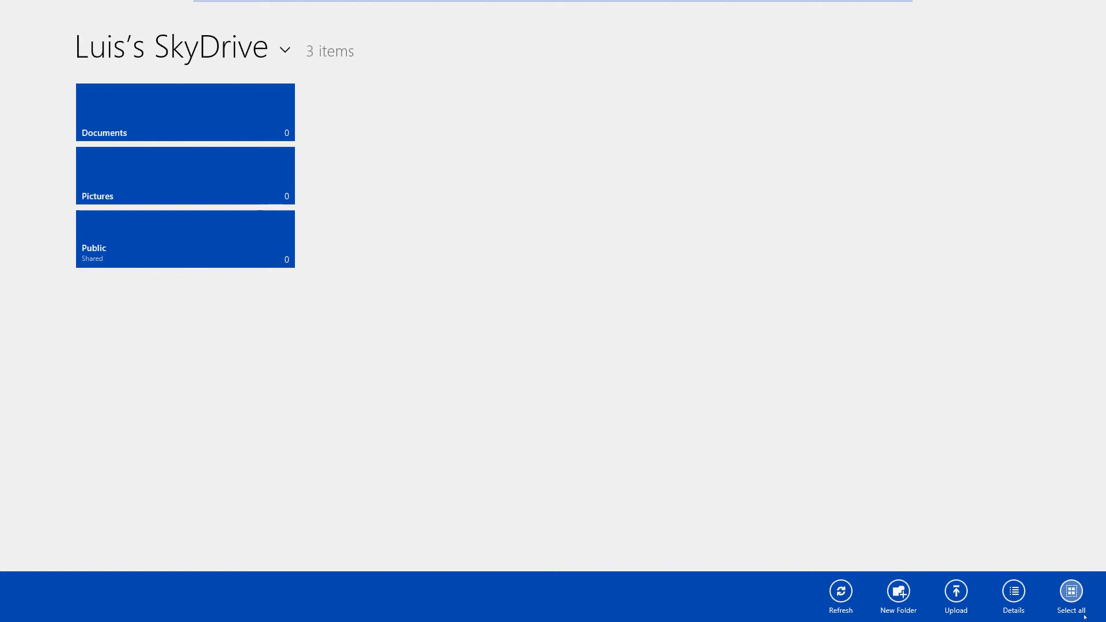
click(957, 591)
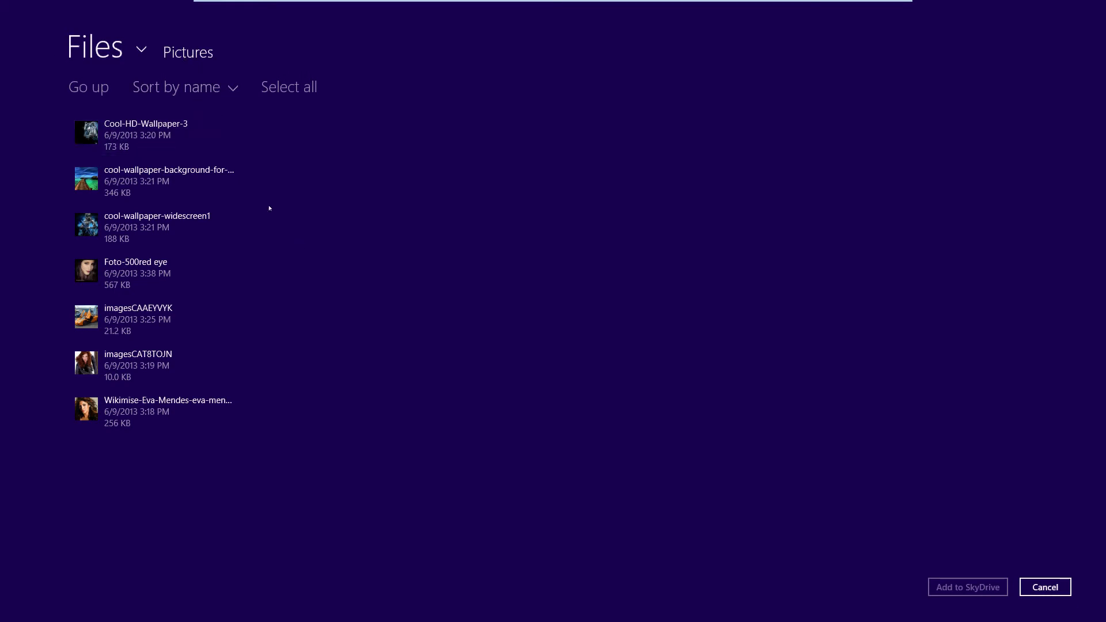
- Select all seven Pictures images, from Cool-HD-Wallpaper-3 through imagesCAT8TOJN and the last file
click(191, 147)
click(183, 183)
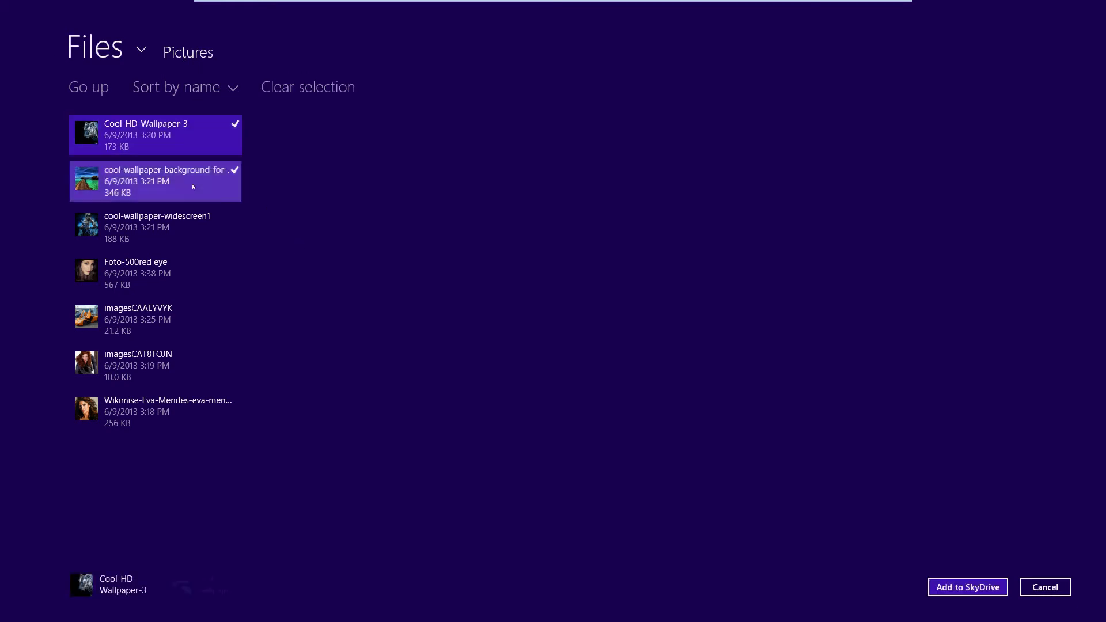
click(178, 228)
click(173, 274)
click(168, 320)
click(163, 366)
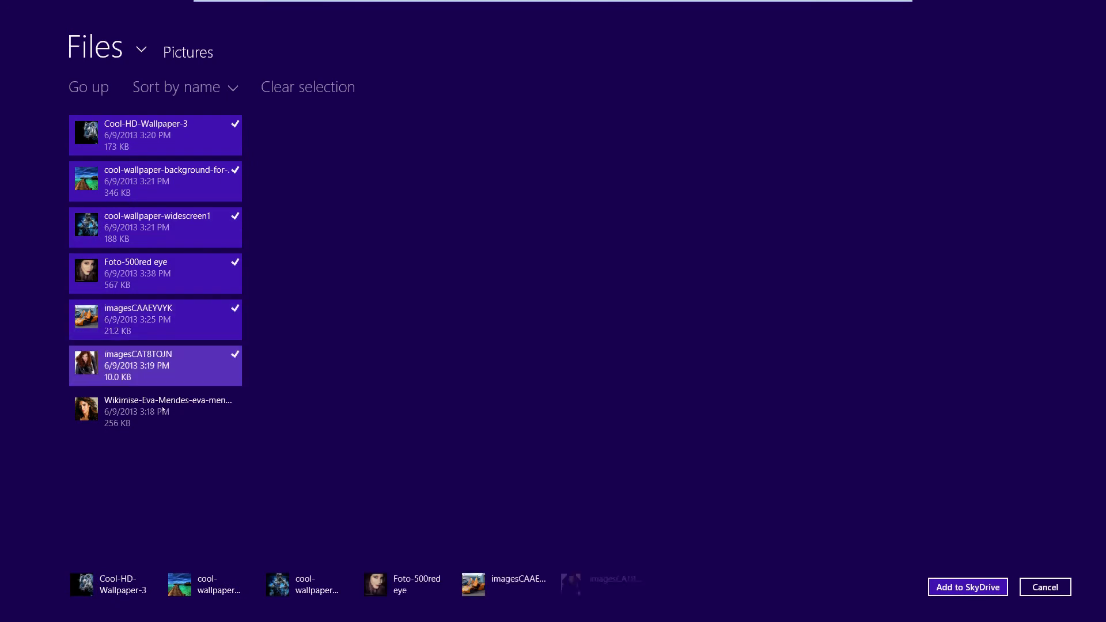
click(159, 411)
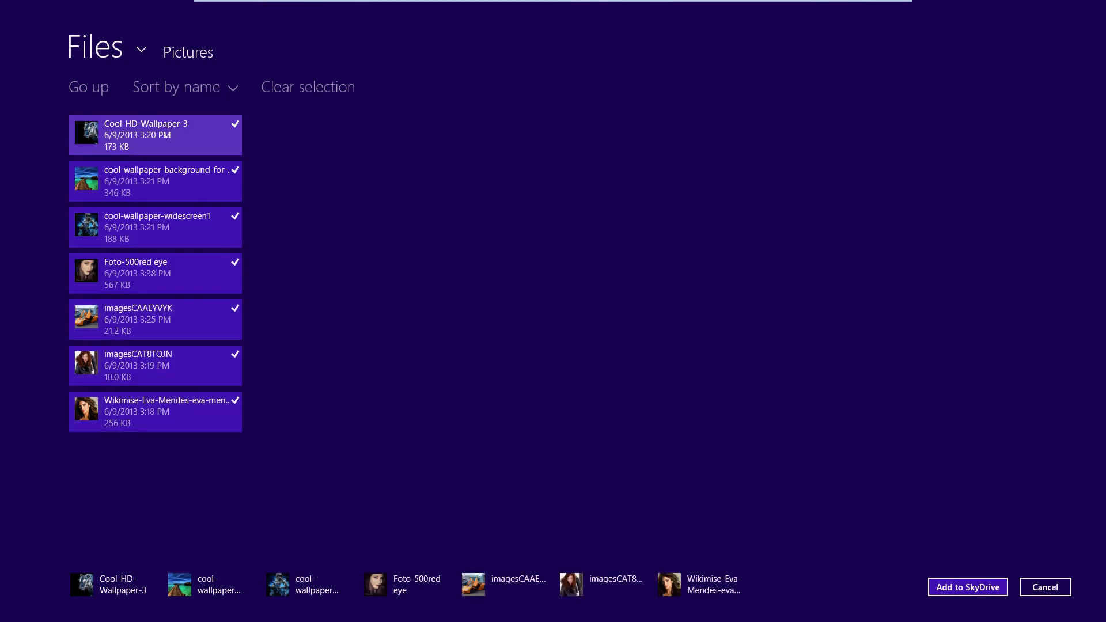
- Add the seven selected pictures to SkyDrive and let all uploads finish
click(944, 587)
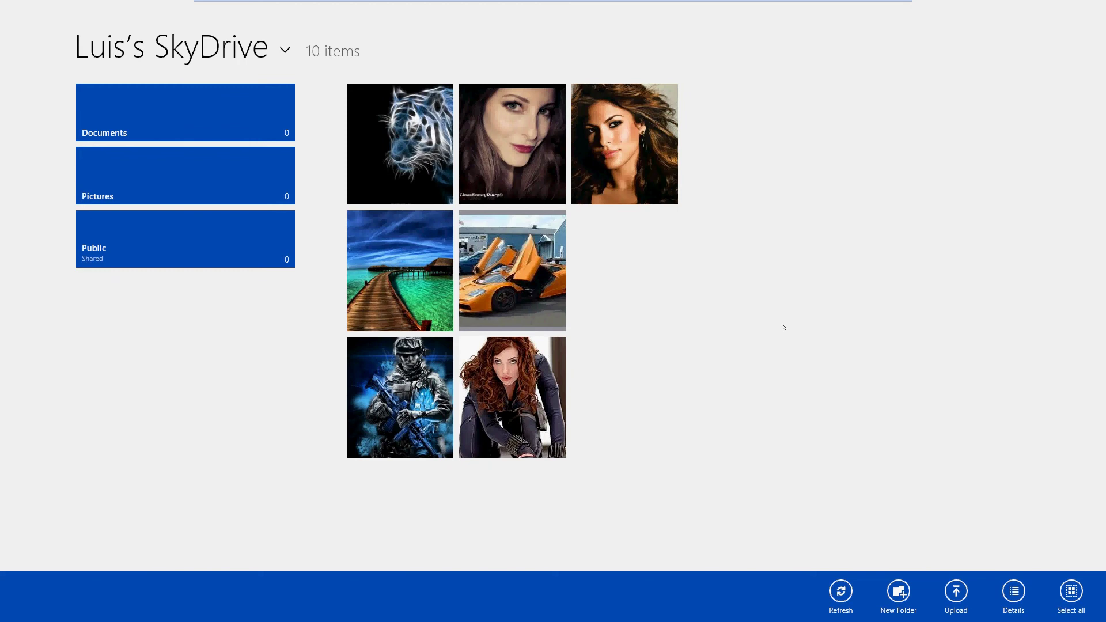
- Replace the default new folder name with 'test' and create the folder
click(898, 591)
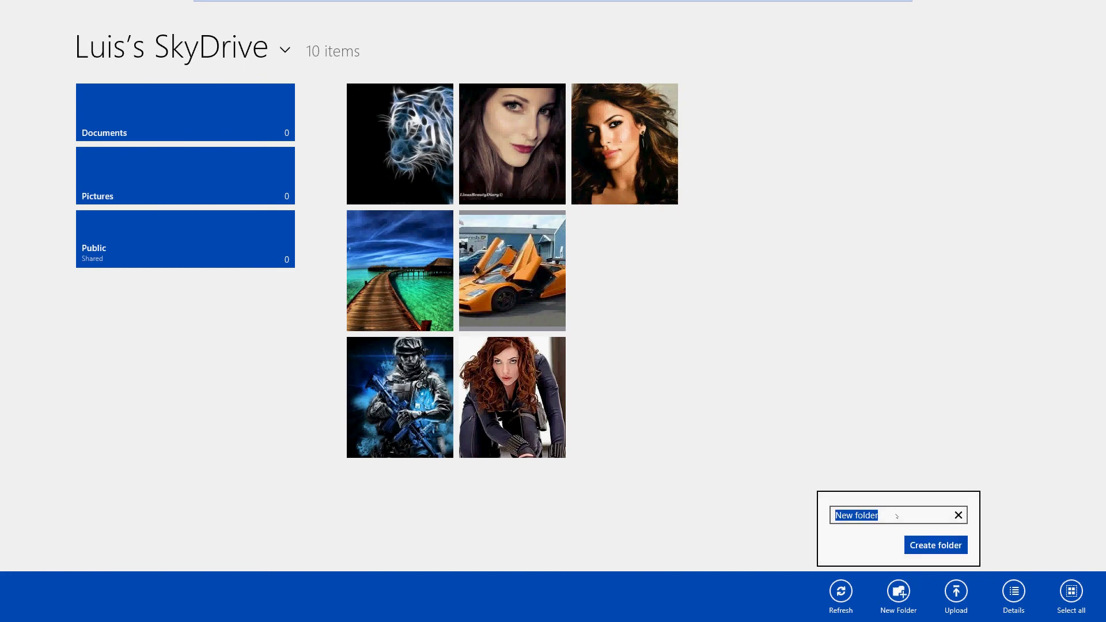
key(BackSpace)
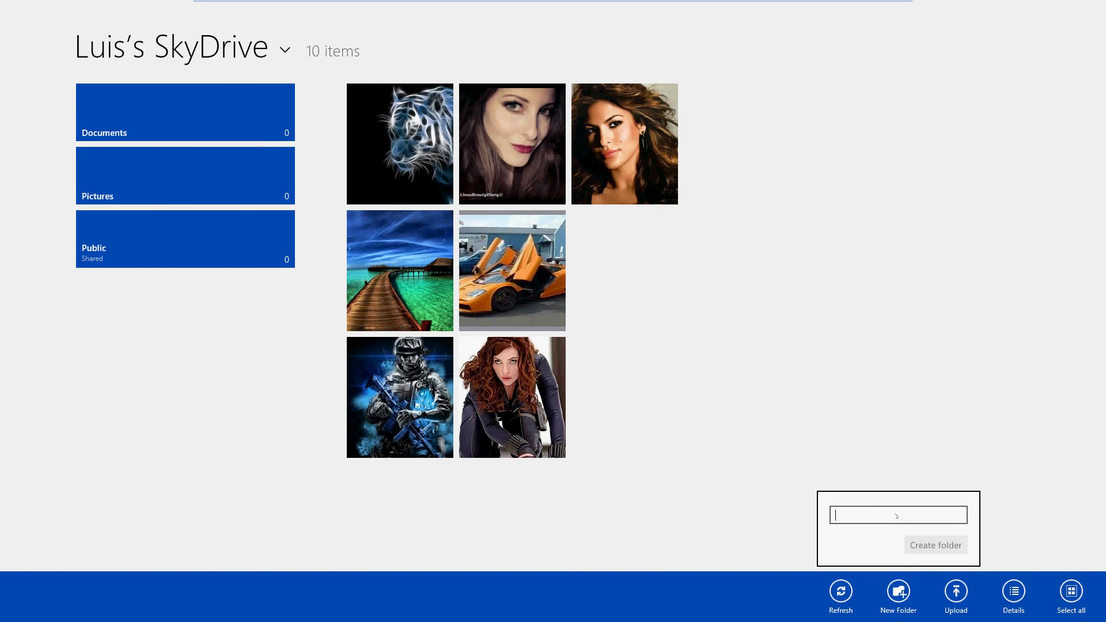
text(test)
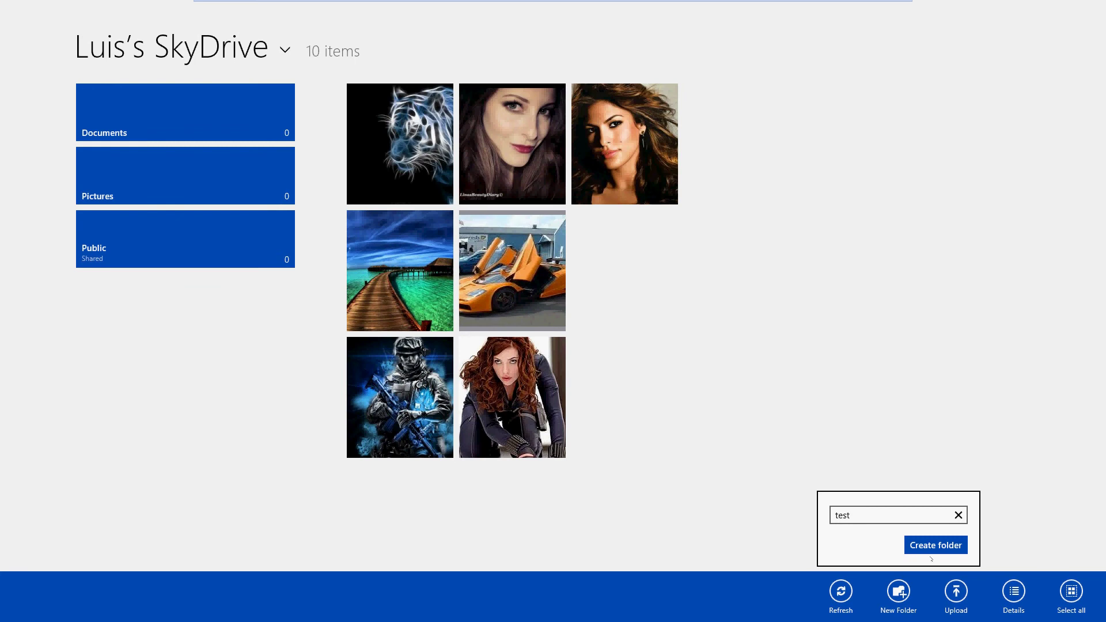
click(932, 545)
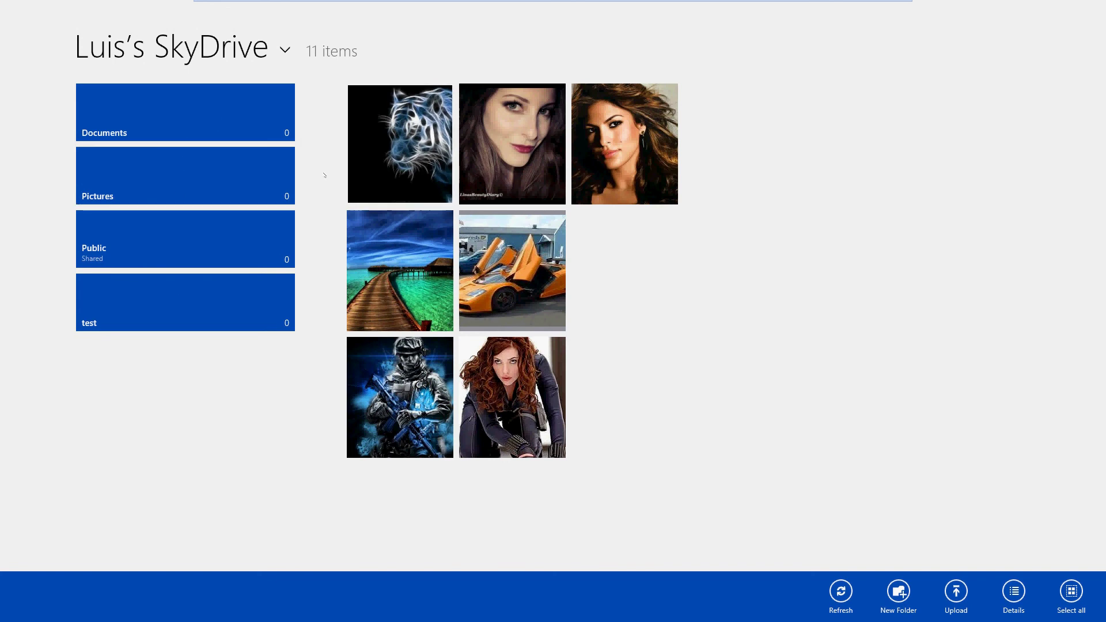
- Open the test folder, confirm it holds zero items, and choose Upload from its app bar
click(147, 339)
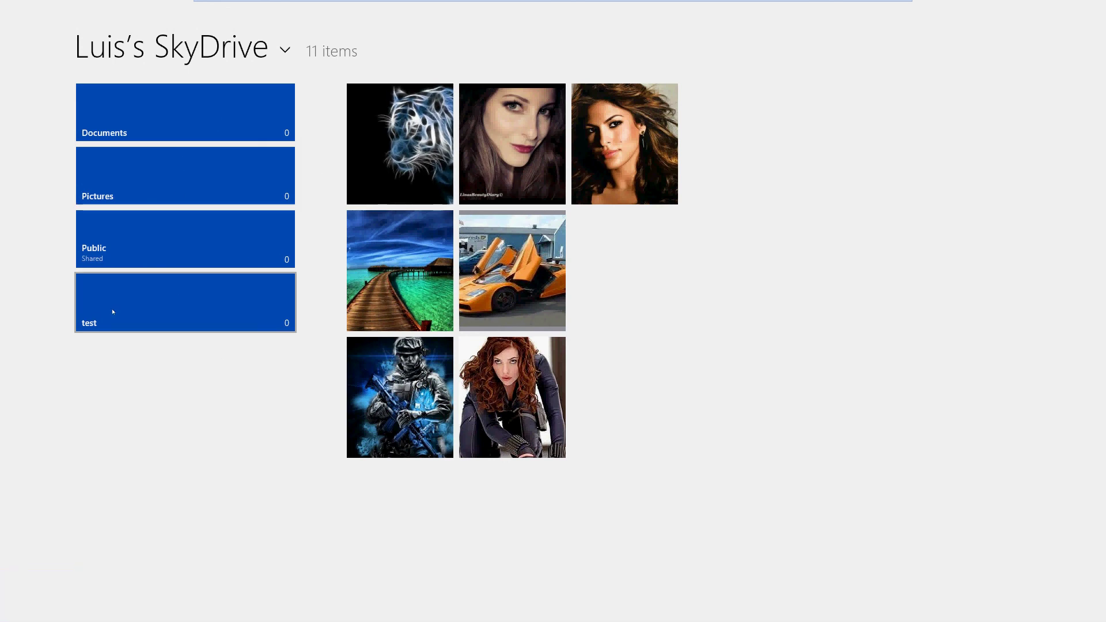
click(121, 318)
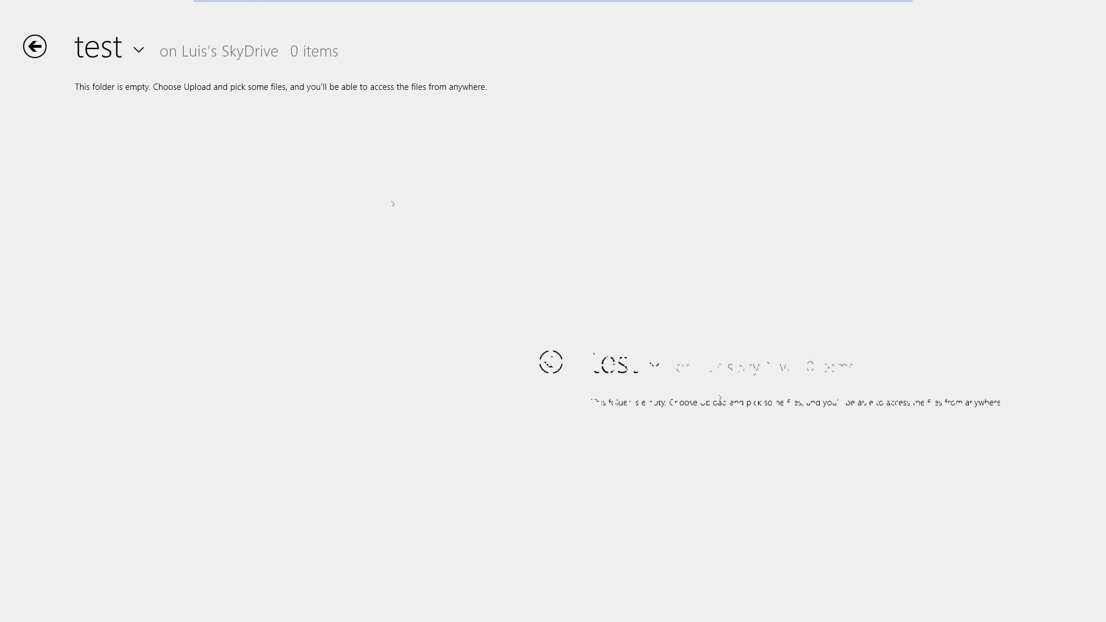
right_click(578, 215)
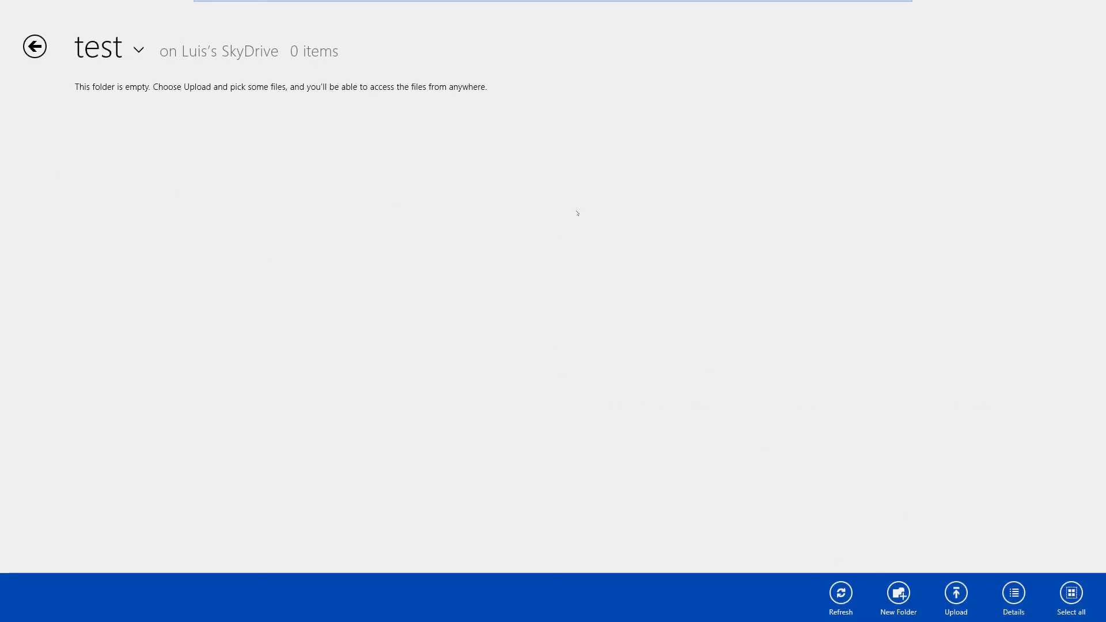
click(956, 593)
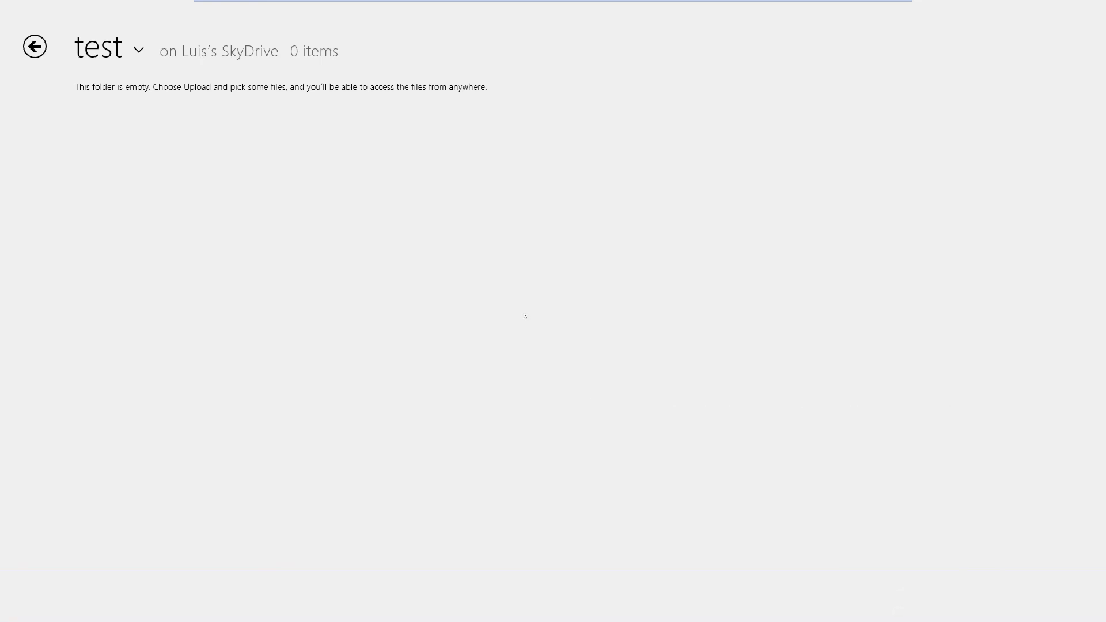
key(super)
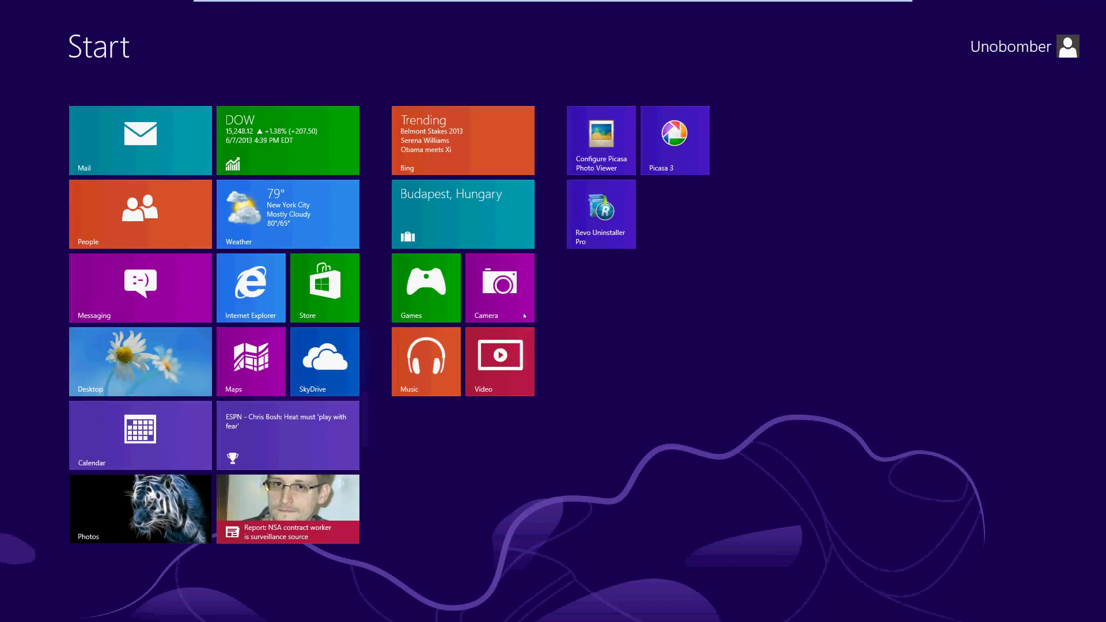